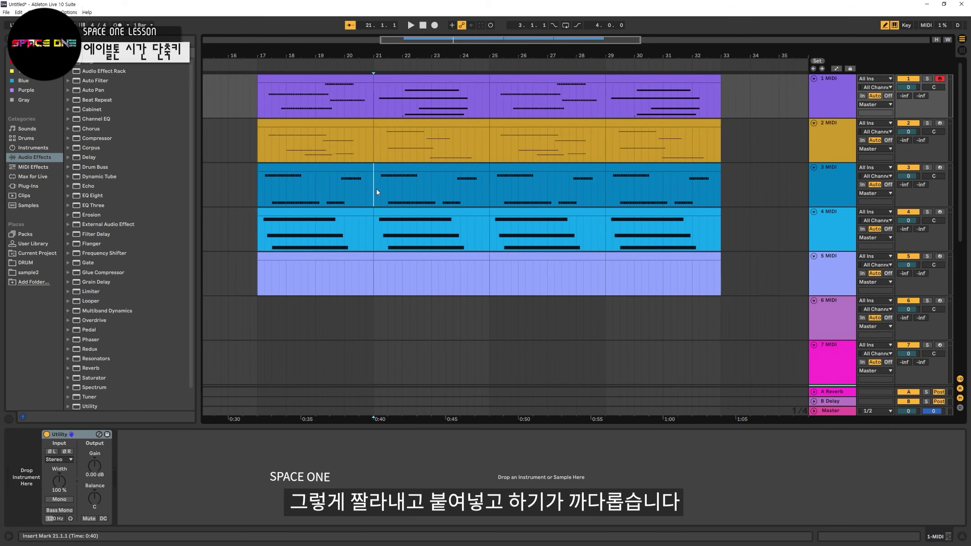
left_click_drag(376, 188, 490, 194)
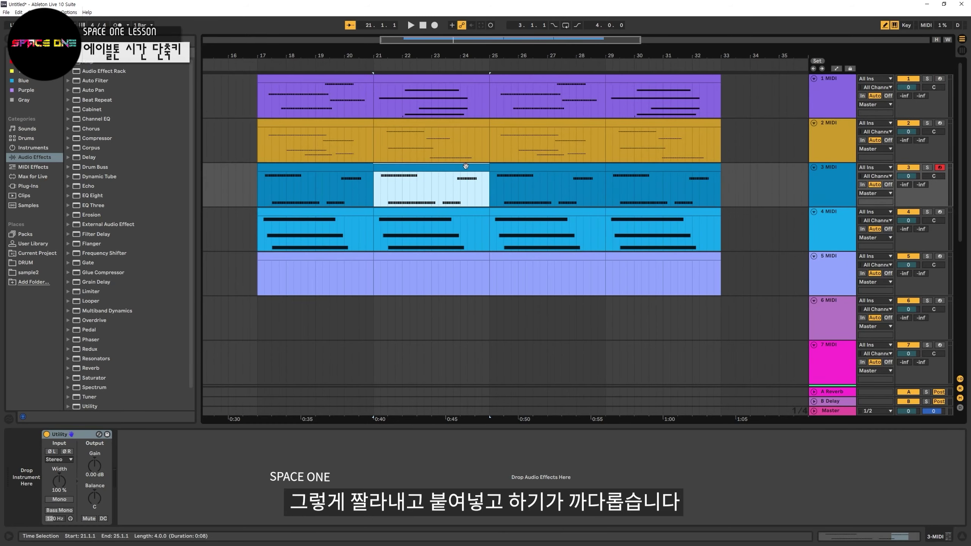
left_click(495, 271)
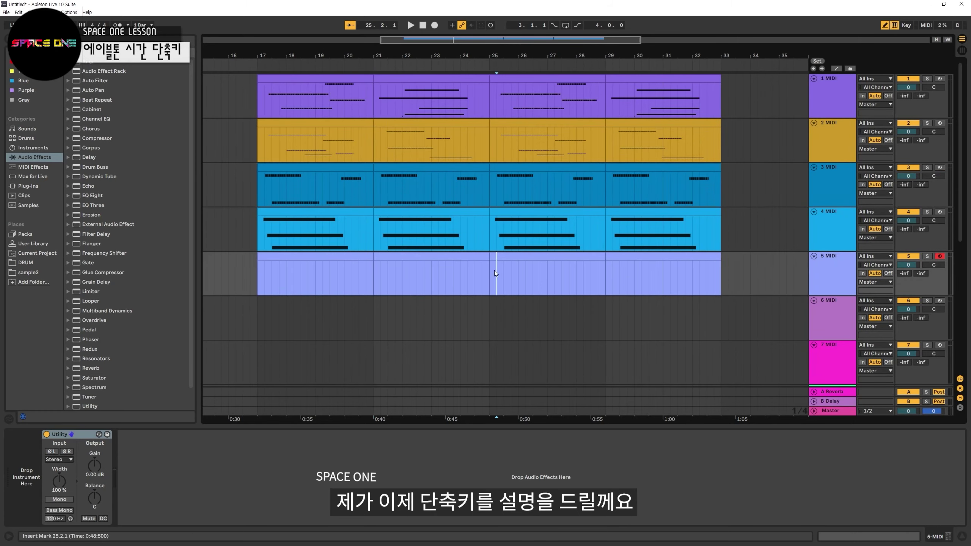
left_click(375, 102)
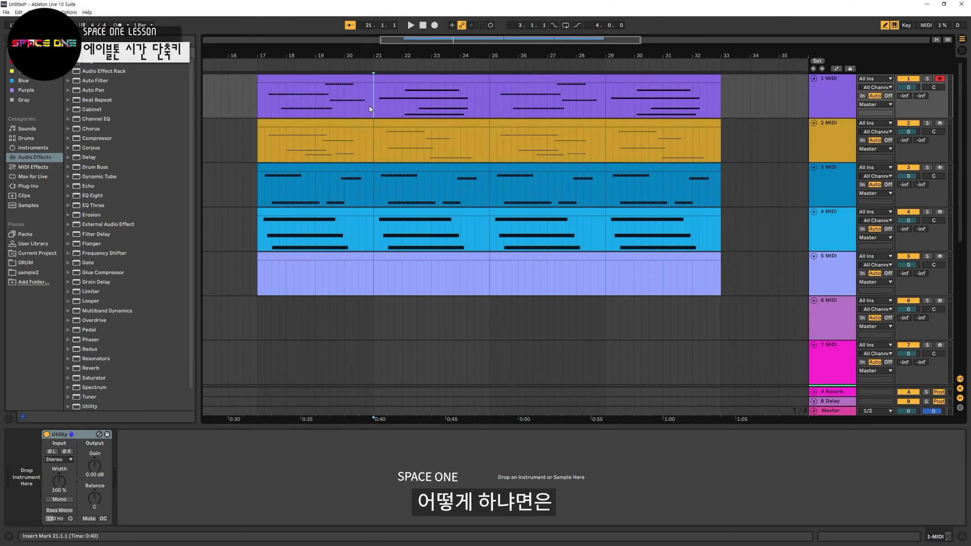
Try deleting bars 21 to 25 from the first track and a short range of the second track, and undo both deletions.
left_click_drag(369, 106, 490, 107)
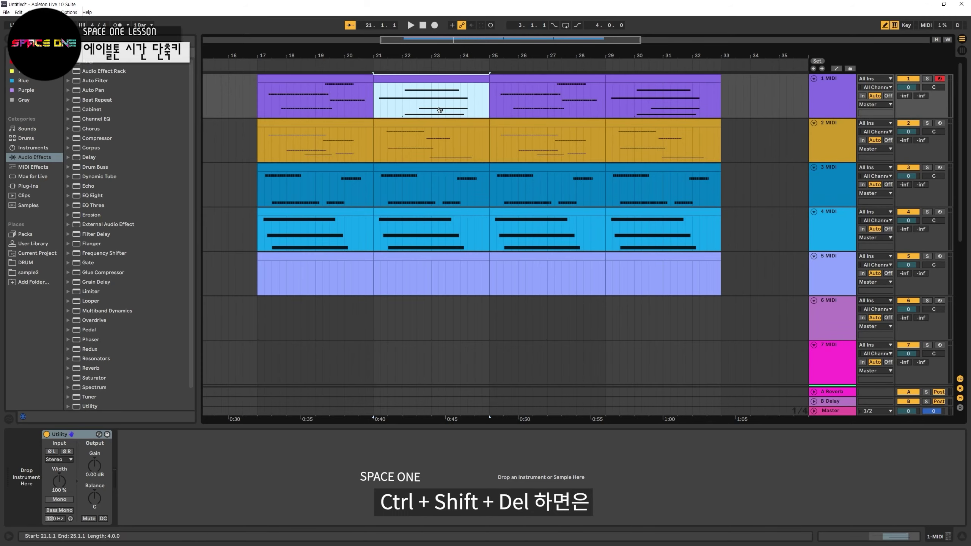
key("Delete")
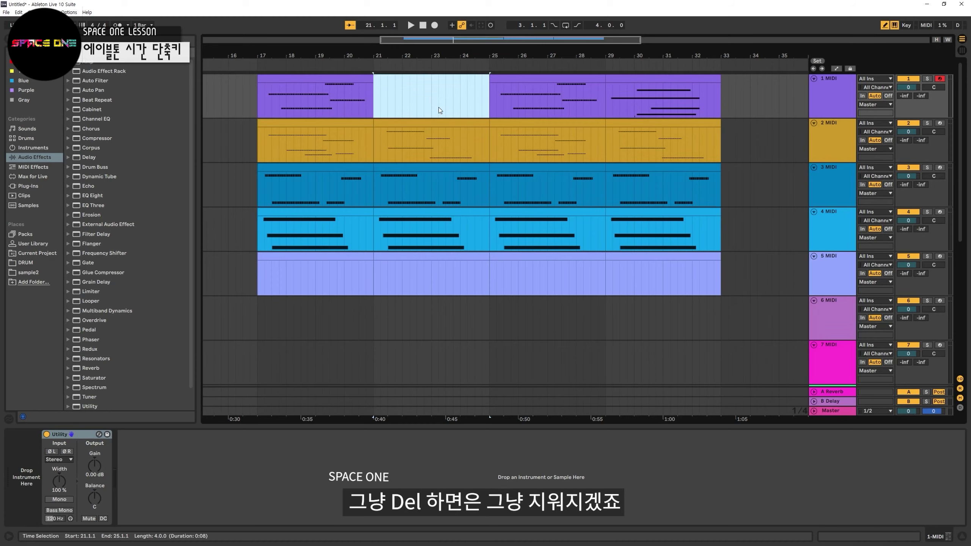
left_click_drag(430, 146, 470, 146)
key("Delete")
left_click(447, 148)
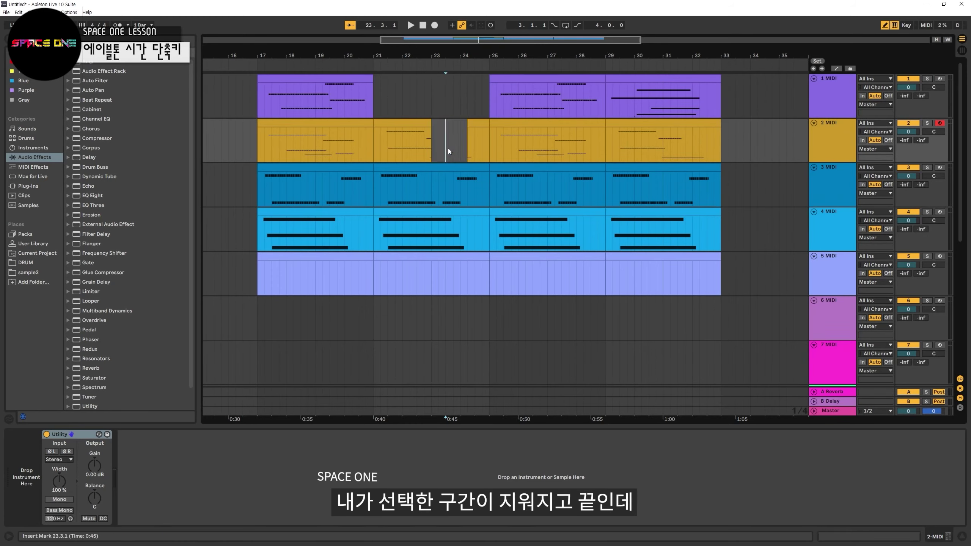
key("ctrl+z")
key("ctrl+z")
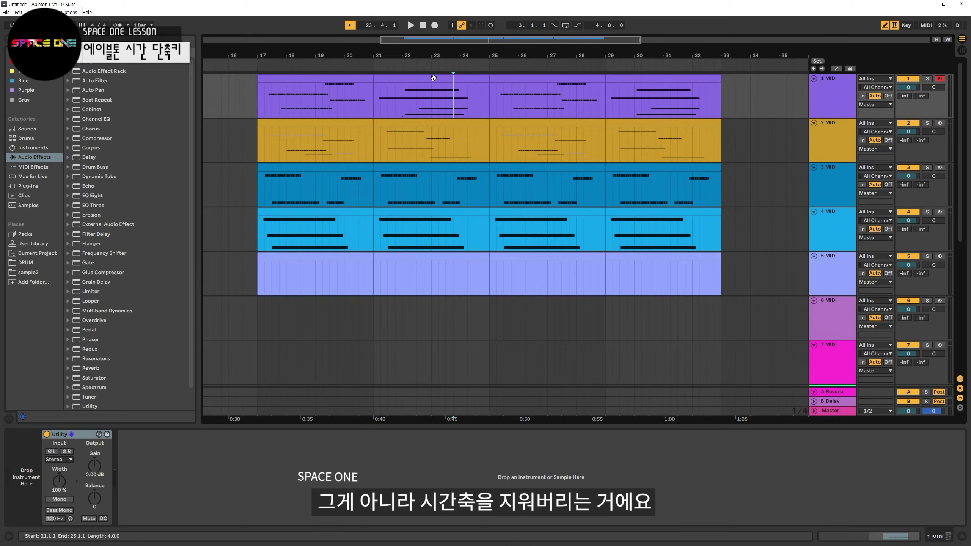
Try Delete Time on the range from 21.4.1 to 24.1.1 across all tracks, and undo it.
left_click_drag(401, 101, 461, 104)
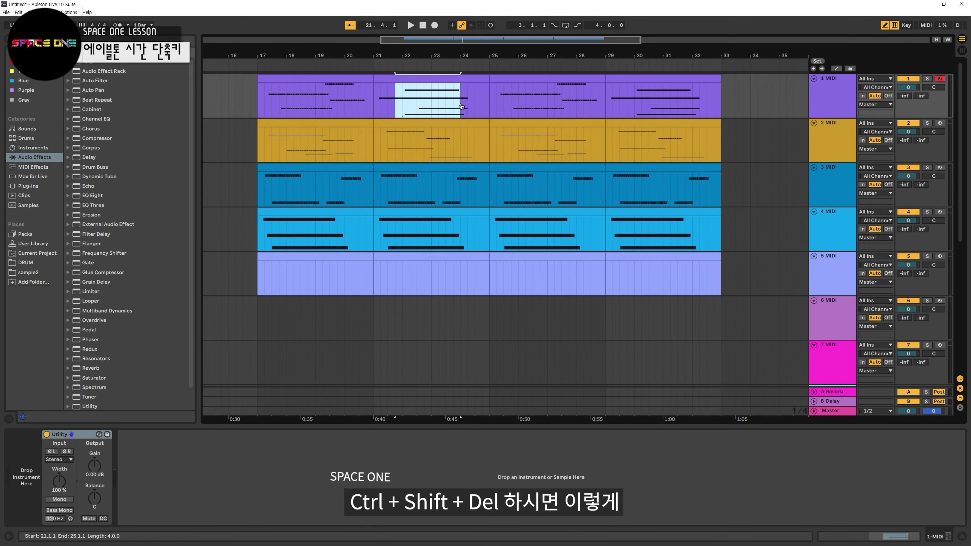
key("ctrl+shift+Delete")
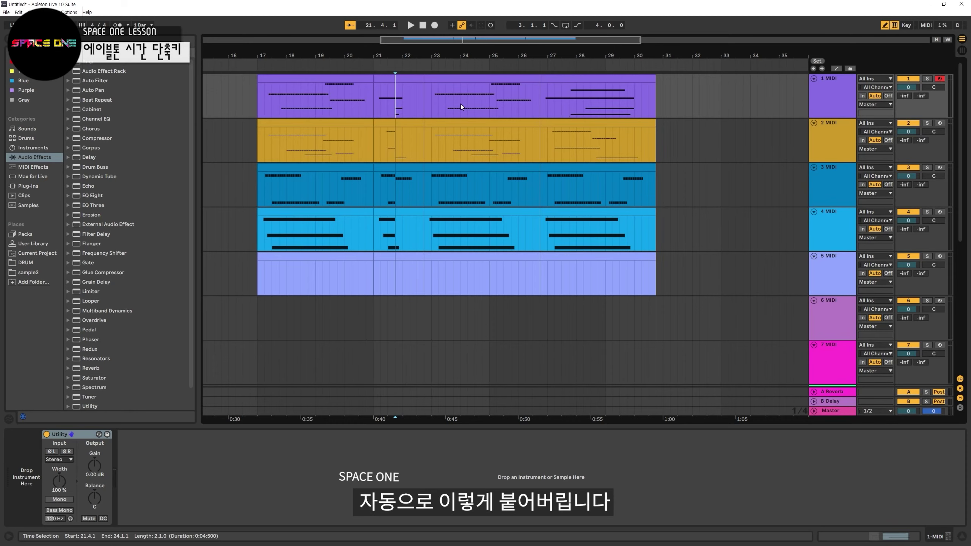
key("ctrl+z")
Try Cut Time on the range from 23.1.1 to 25.1.1 across all tracks, and undo it.
left_click(427, 111)
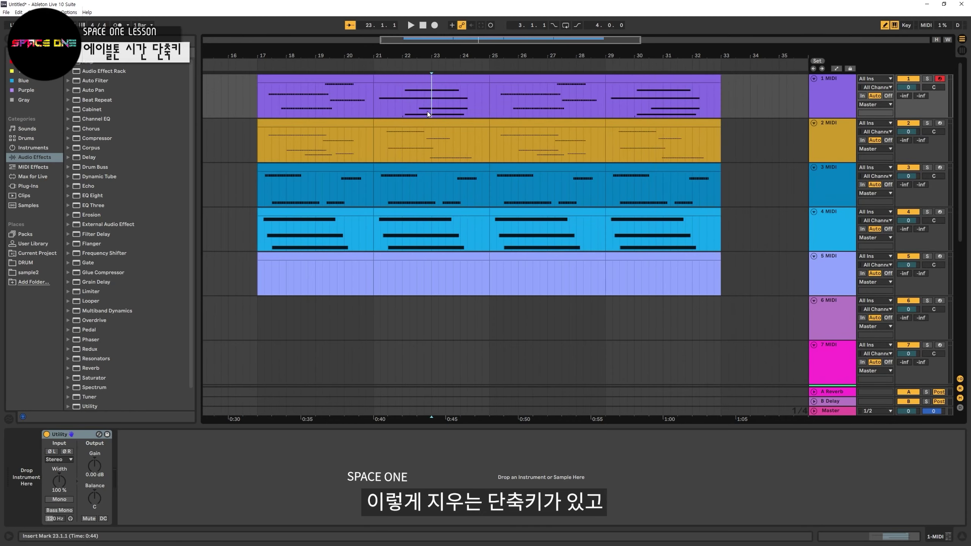
left_click_drag(426, 109, 485, 261)
key("ctrl+shift+x")
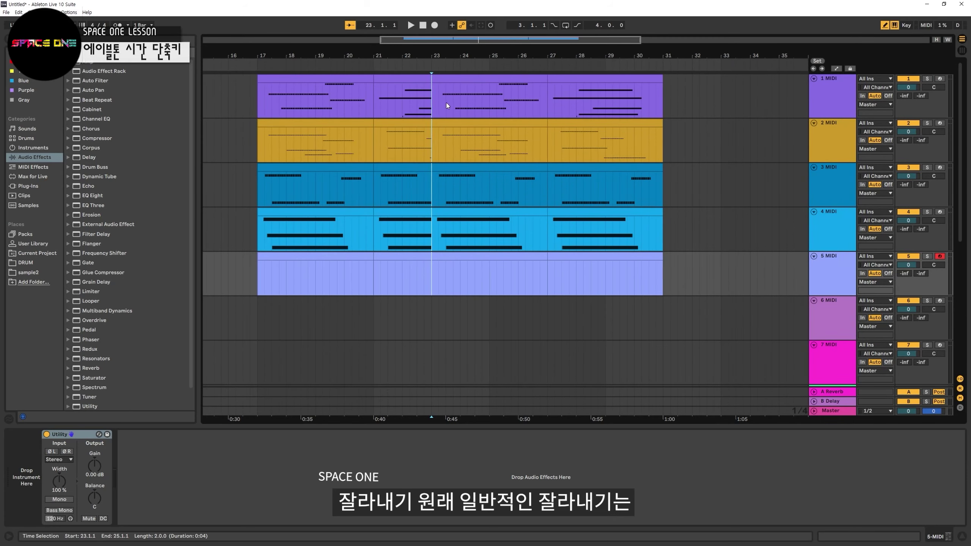
key("ctrl+z")
Cut the range from 22.1.1 to 24.1.1 on the first two tracks, try pasting it at 33.4.1, and undo the paste.
left_click_drag(403, 104, 461, 157)
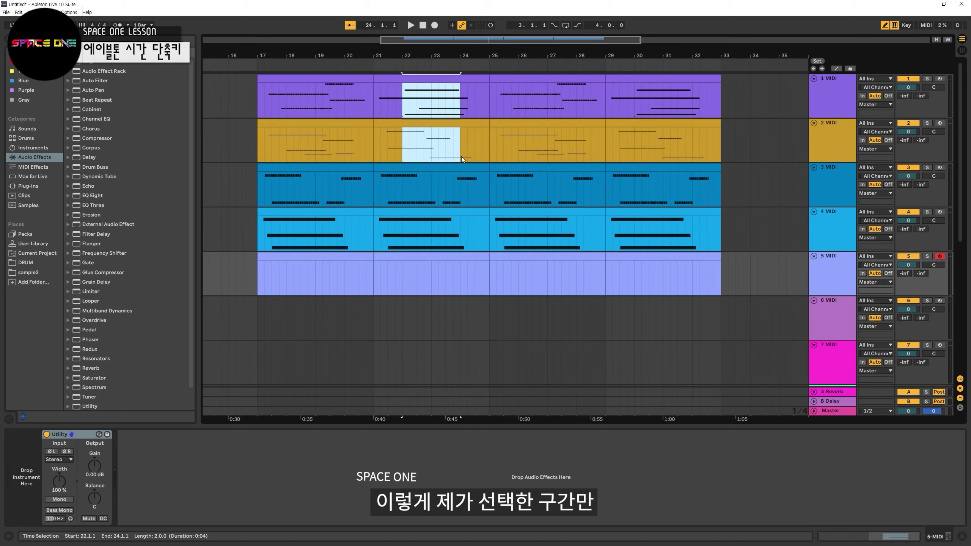
key("ctrl+x")
left_click(744, 103)
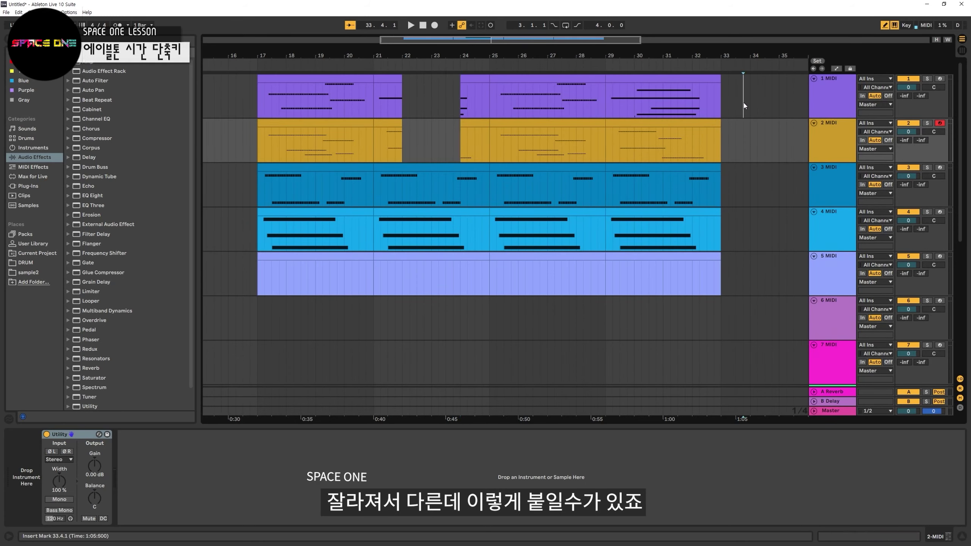
key("ctrl+v")
key("ctrl+z")
Try pasting the cut section from the third track down at 26.3.1 and at 22.4.1, undoing both pastes and the cut.
left_click(535, 190)
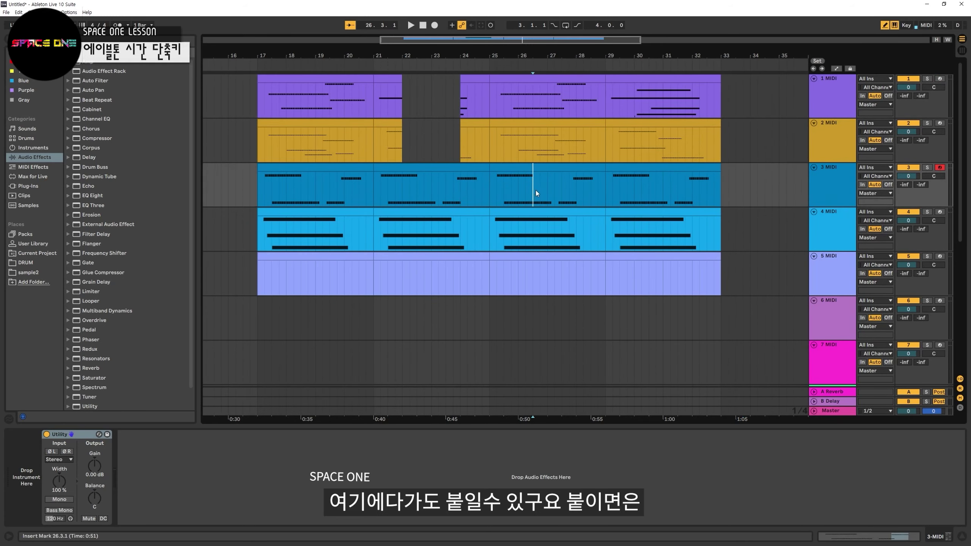
key("ctrl+v")
key("ctrl+z")
left_click(426, 189)
key("ctrl+v")
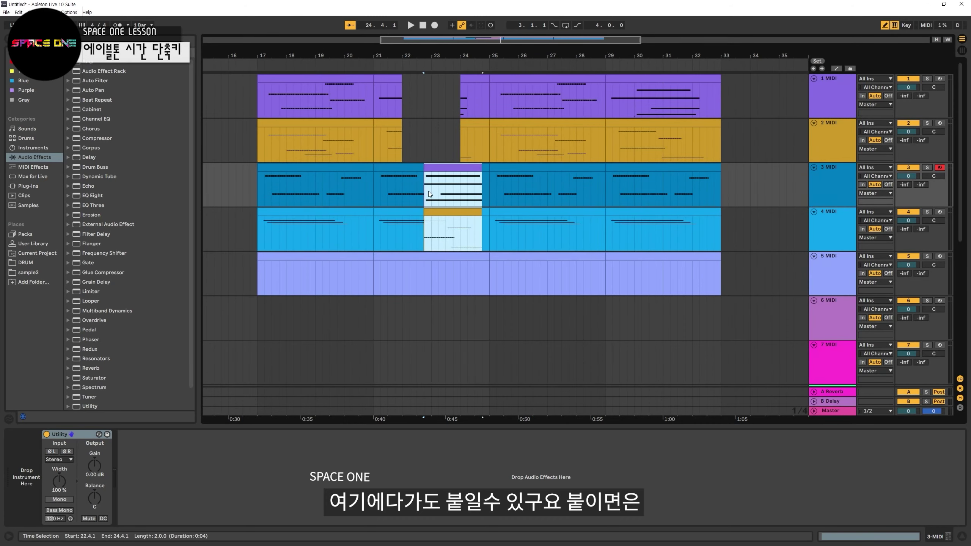
key("ctrl+z")
left_click(410, 139)
key("ctrl+z")
Loop the range from 22.1.1 to 24.1.1 and delete its contents from all tracks, leaving the gap open.
left_click_drag(402, 102, 459, 135)
left_click(410, 99)
left_click_drag(402, 101, 396, 102)
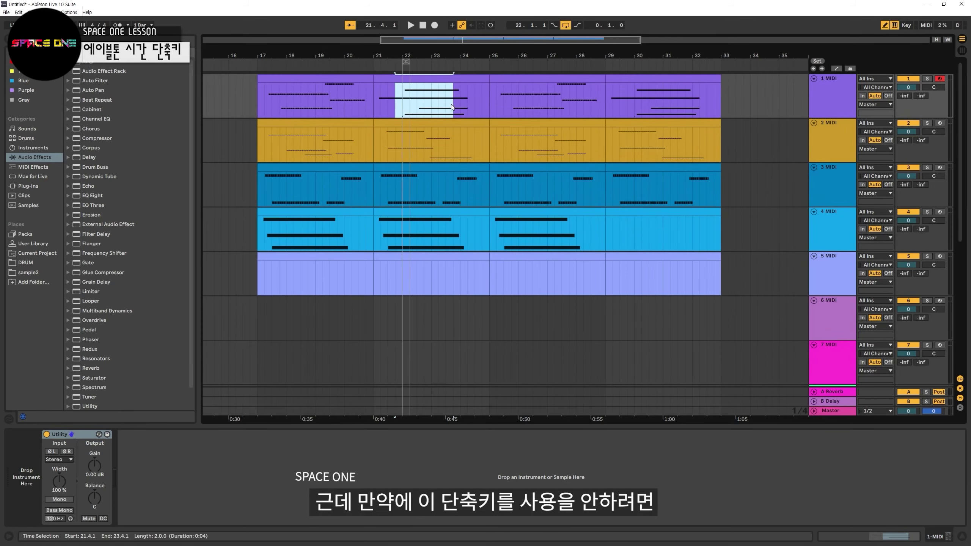
left_click_drag(405, 103, 460, 111)
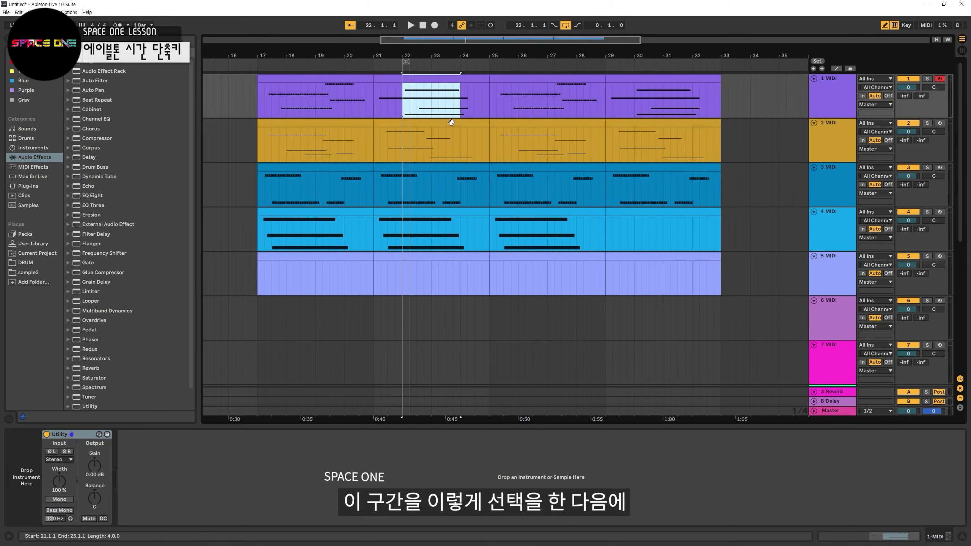
key("ctrl+l")
key("ctrl+shift+l")
key("Delete")
Move all clips after the gap back to 22.1.1 on the five tracks, and undo the move and the deletion.
left_click(474, 79)
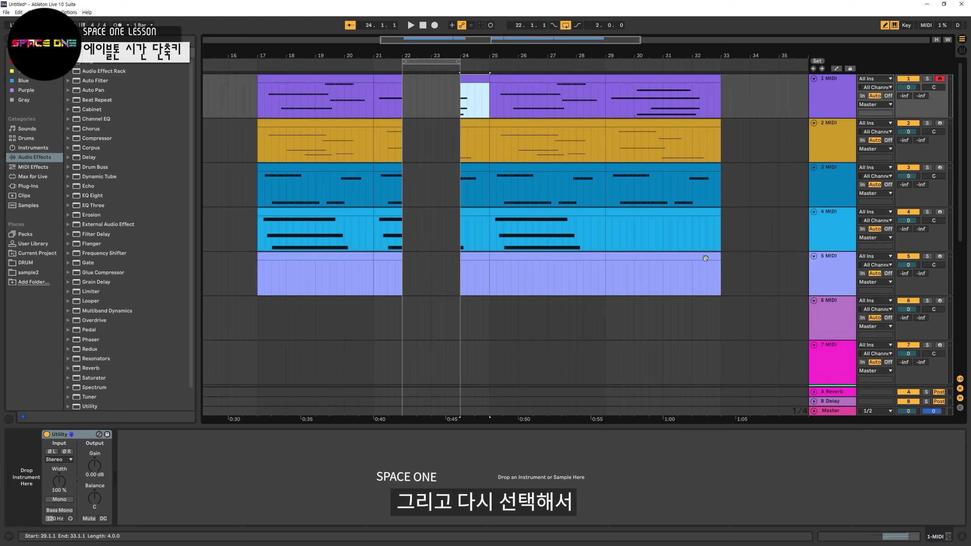
left_click(706, 258, "shift")
left_click_drag(472, 79, 413, 80)
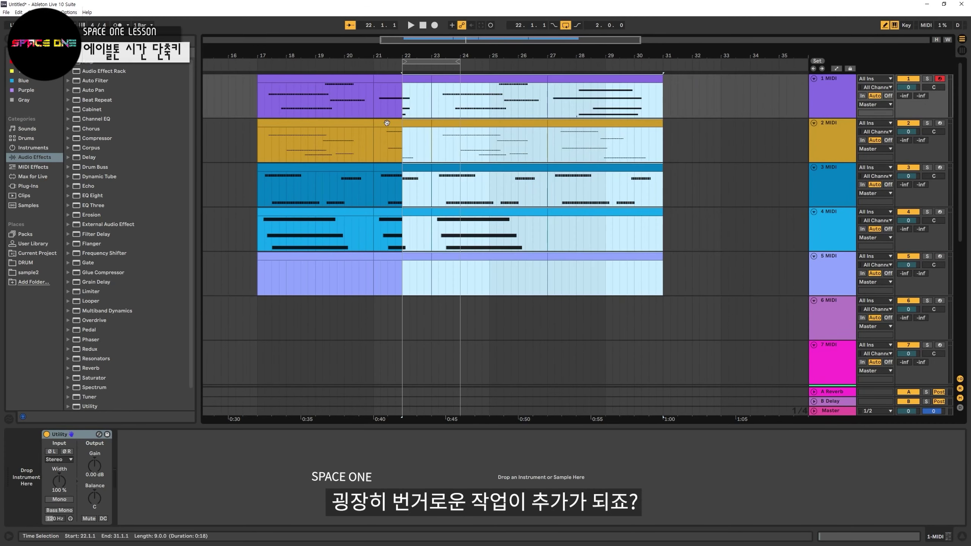
key("ctrl+z")
key("ctrl+z")
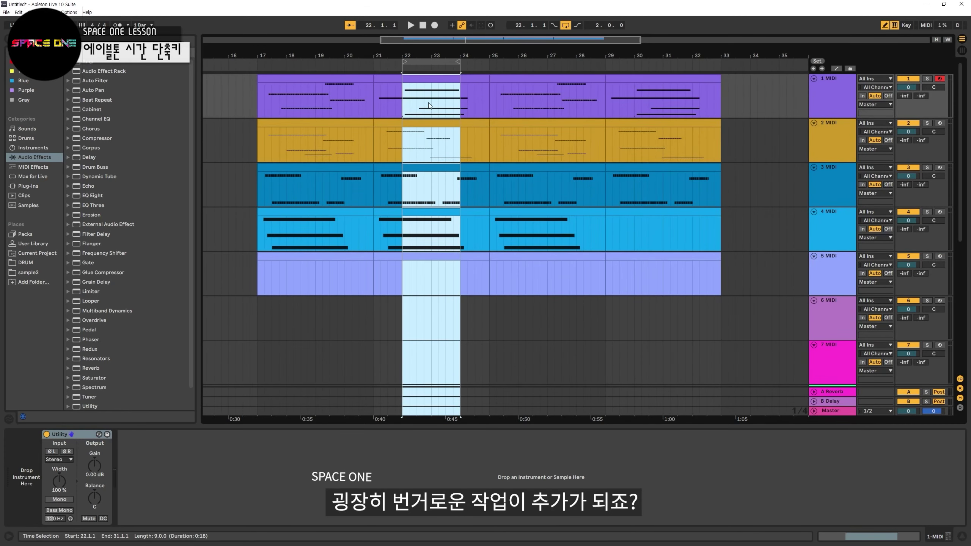
Cut the time from 22.1.1 to 24.1.1 across all tracks, closing the gap.
left_click_drag(405, 104, 459, 109)
key("ctrl+shift+Delete")
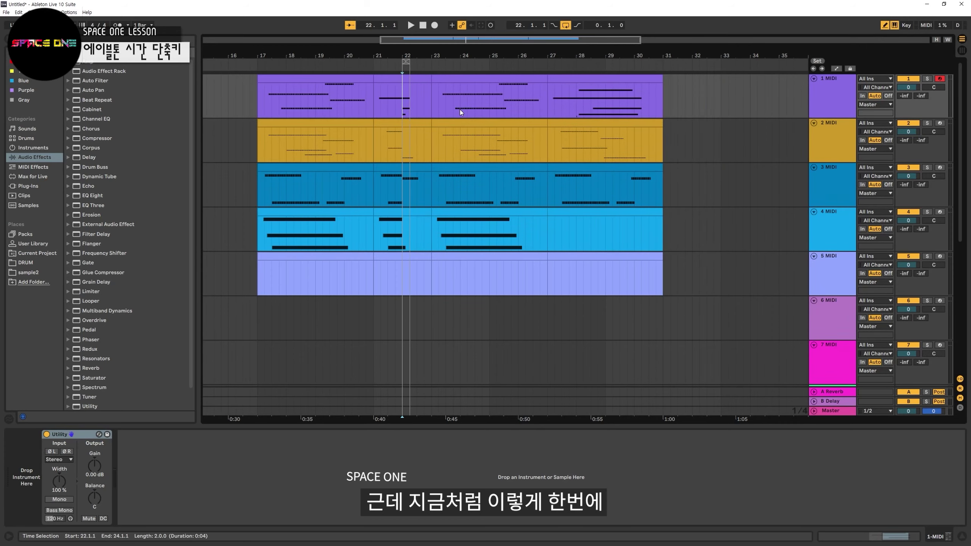
left_click(506, 109)
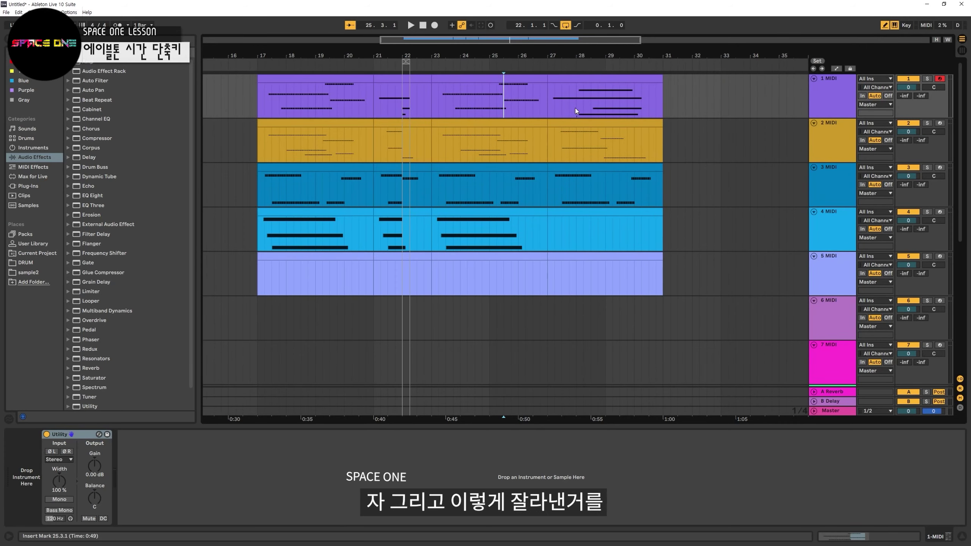
Try a regular paste of the cut section at 24.2.1 over the existing clips, and undo it.
left_click(469, 103)
key("ctrl+v")
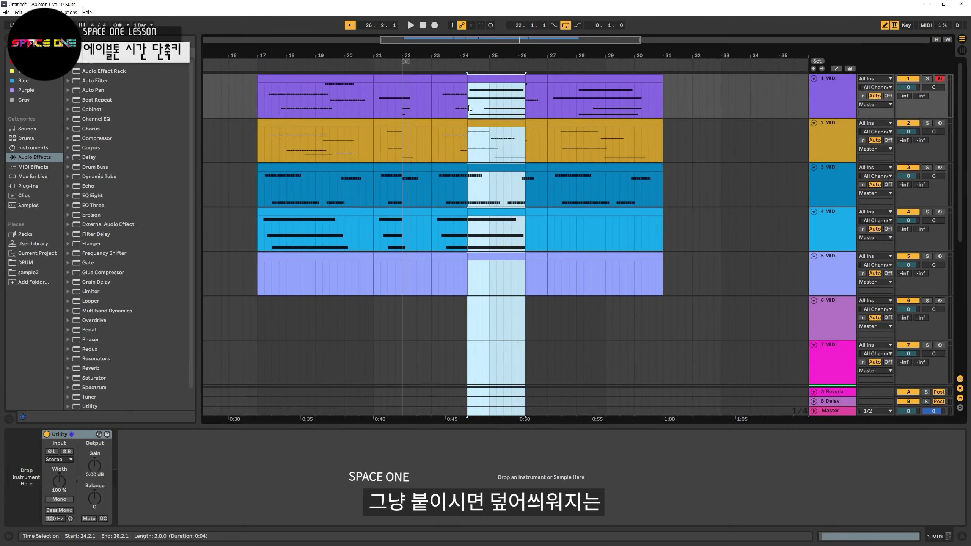
left_click(475, 105)
key("ctrl+v")
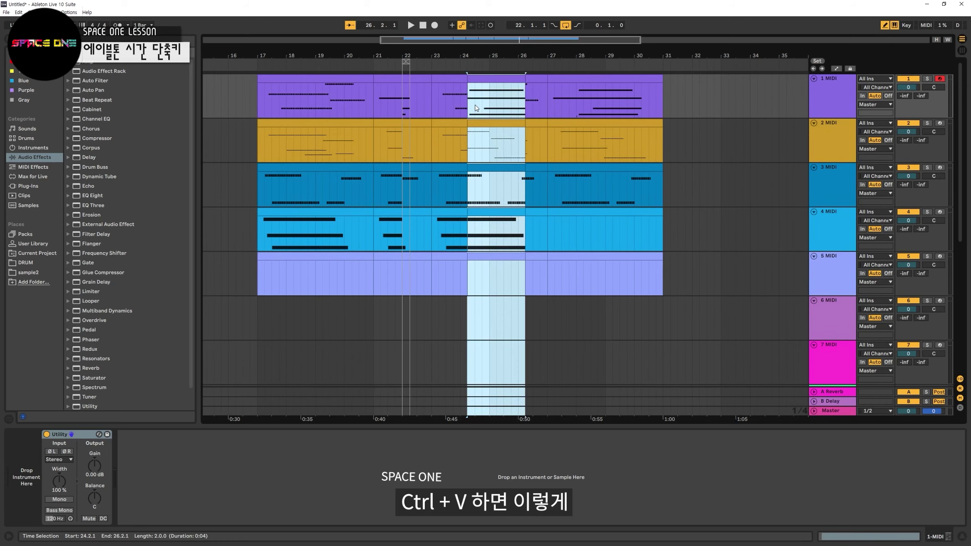
key("ctrl+z")
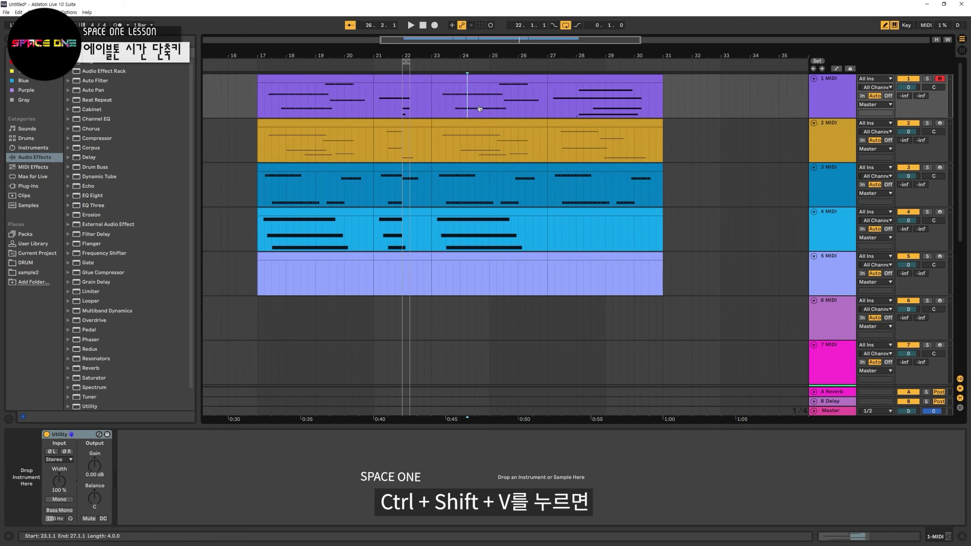
Try Paste Time at 24.2.1 twice, inserting the cut section between the existing material, and undo it each time.
key("ctrl+shift+v")
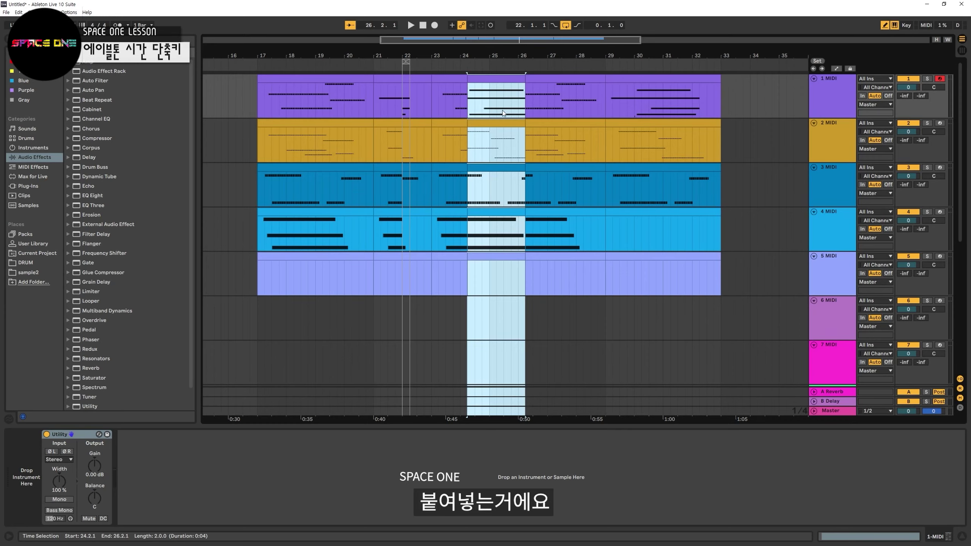
key("ctrl+z")
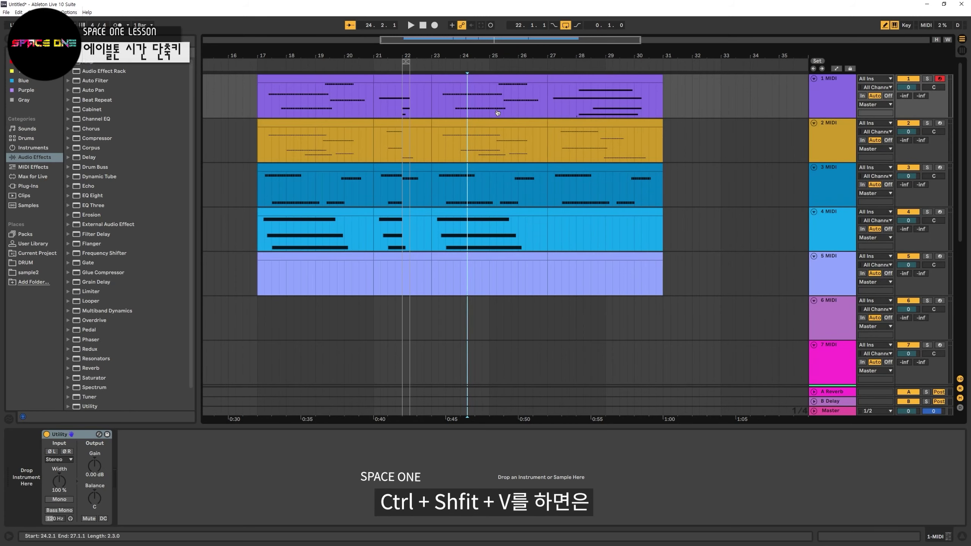
key("ctrl+shift+v")
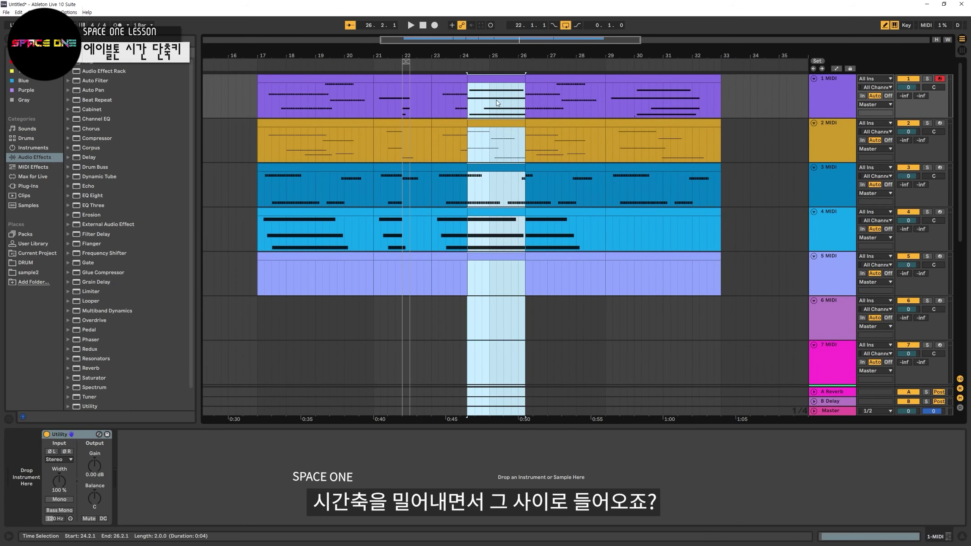
key("ctrl+z")
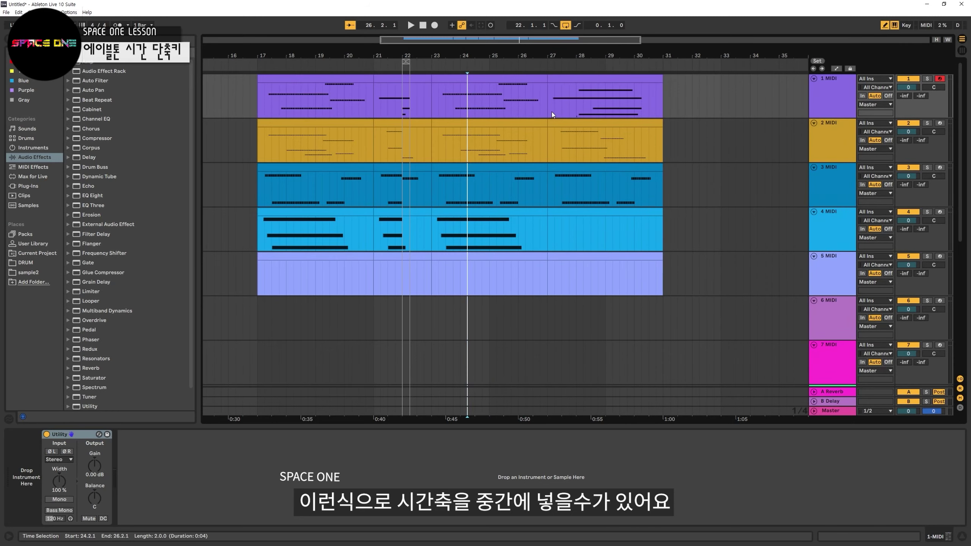
Try Paste Time at 27.1.1 to insert the cut section before the last clips, and undo it.
left_click(550, 106)
key("ctrl+shift+v")
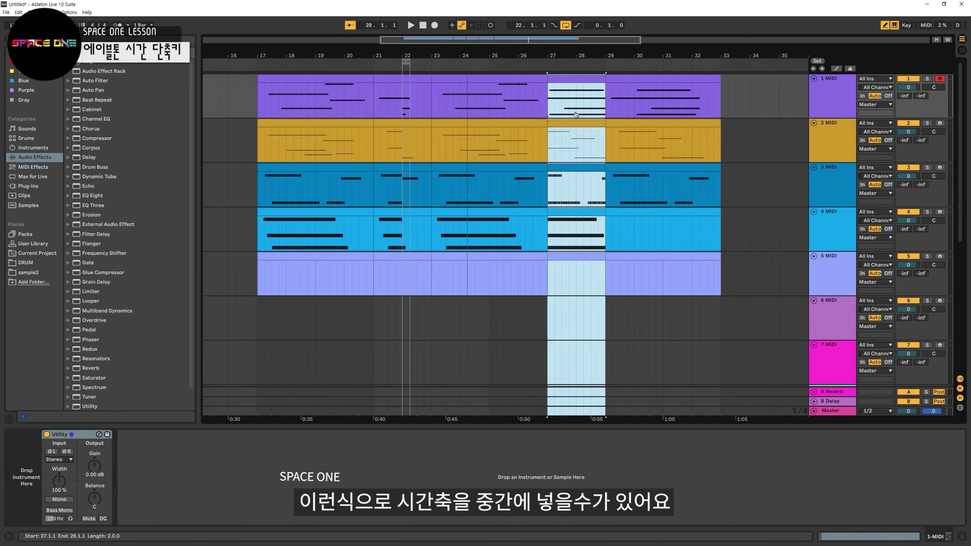
key("ctrl+z")
Try a regular paste of the cut section at 28.2.1 over the last clips, and undo it.
left_click(583, 103)
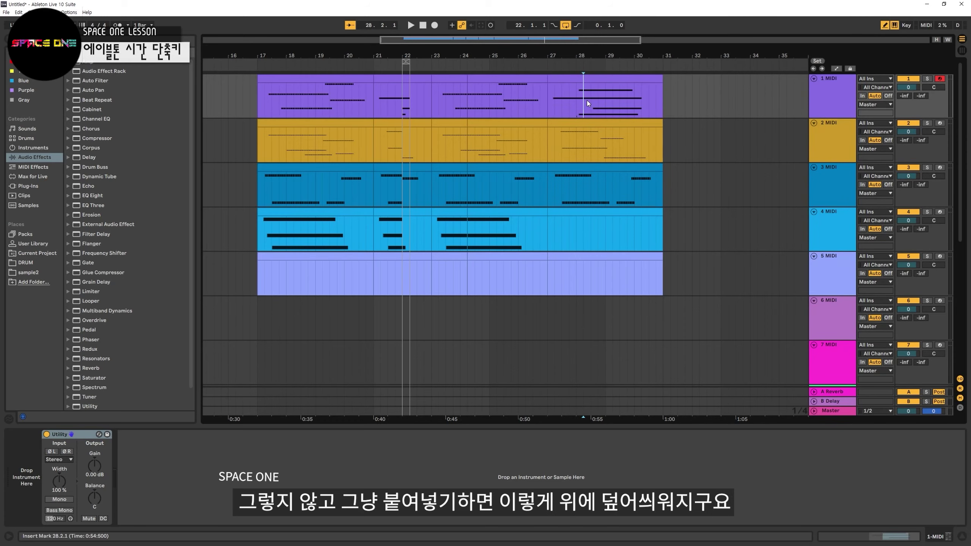
key("ctrl+v")
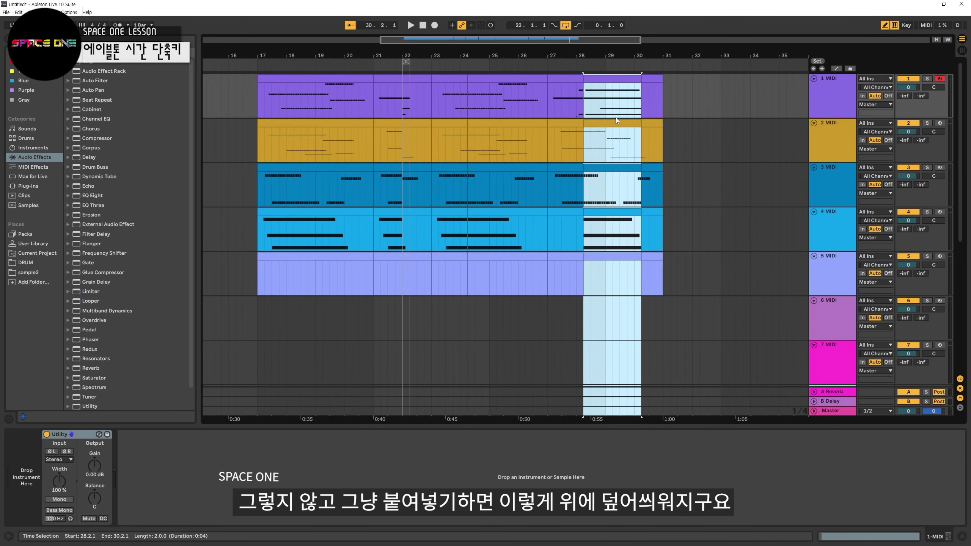
key("ctrl+z")
Add a locator at 27.1.1 in the arrangement.
left_click(553, 103)
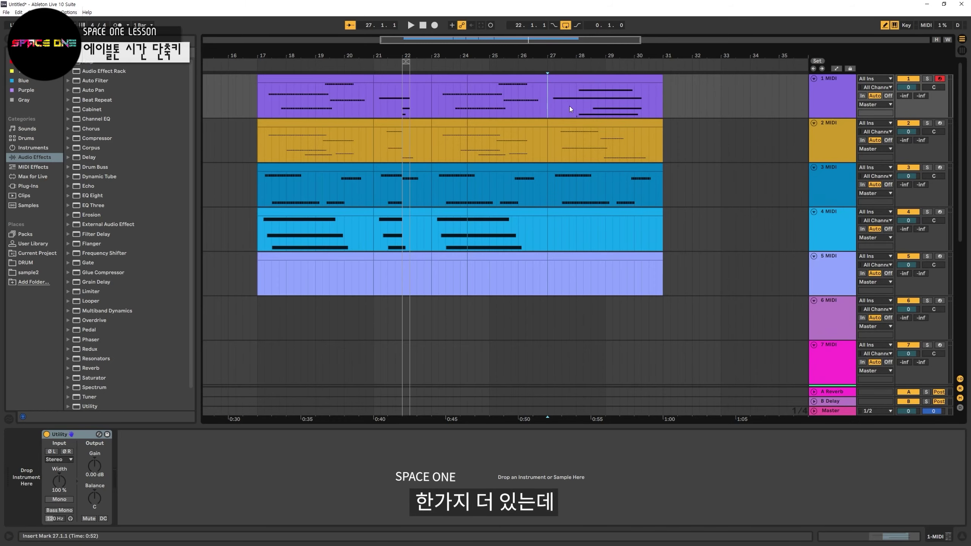
scroll(546, 104, "up", 1)
scroll(546, 104, "down", 1)
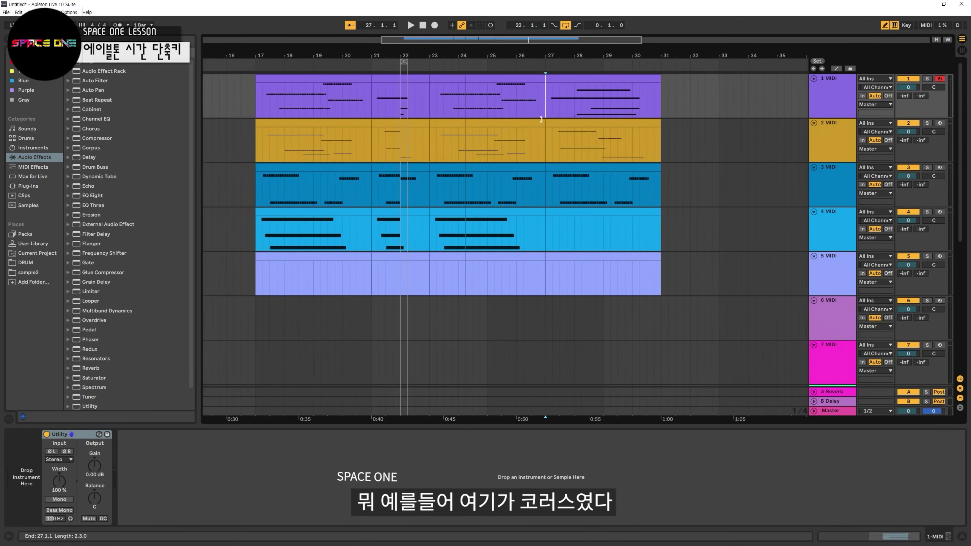
left_click(816, 61)
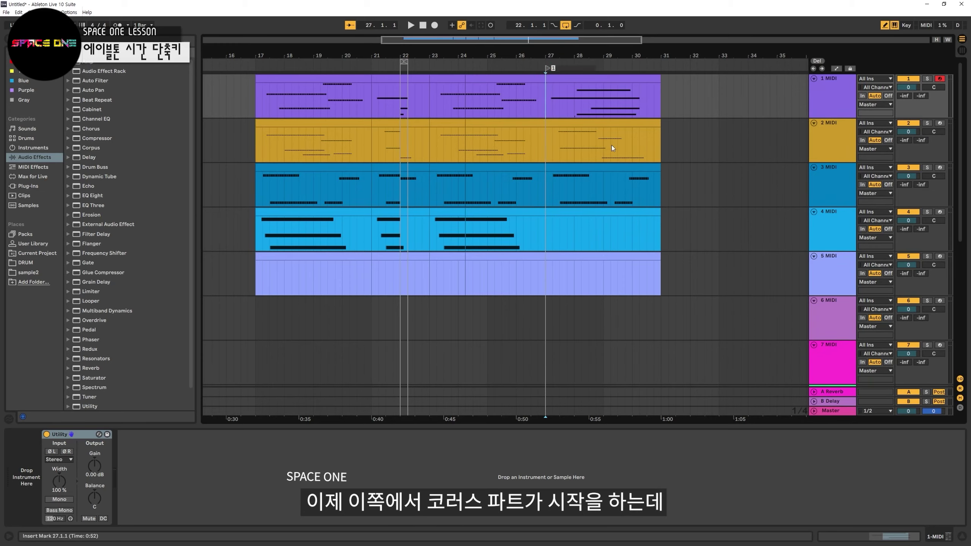
Rename the locator at 27.1.1 to CHORUS.
key("ctrl+r")
type("CHORUS")
key("Return")
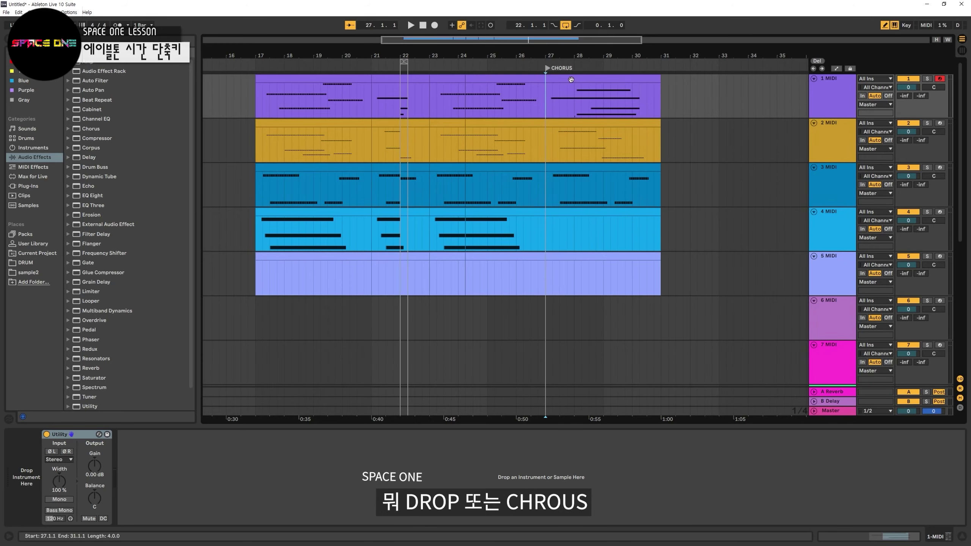
Try moving the material between 27.1.1 and 31.1.1 on the five clip tracks one bar later by hand, and undo it.
scroll(561, 106, "up", 5)
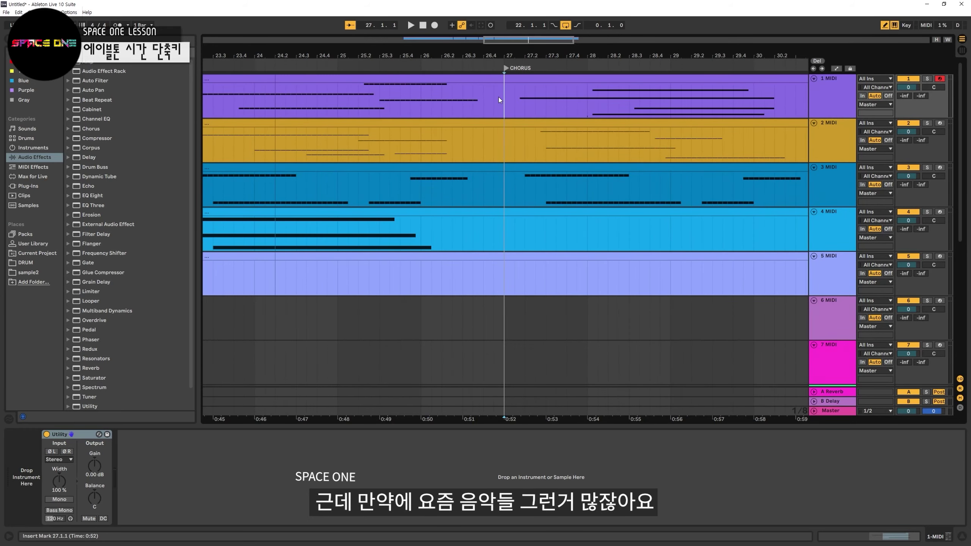
scroll(511, 110, "down", 1)
left_click_drag(445, 99, 573, 103)
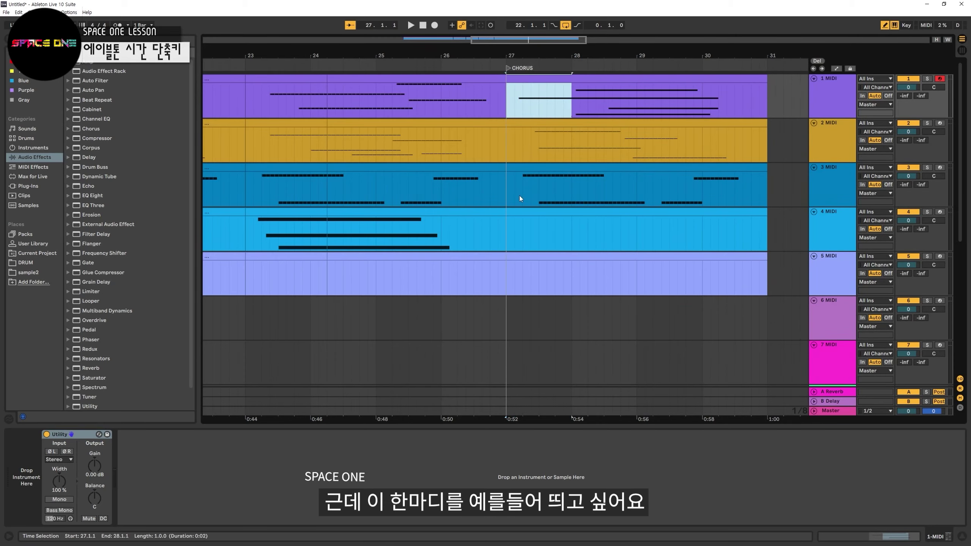
left_click_drag(508, 111, 764, 280)
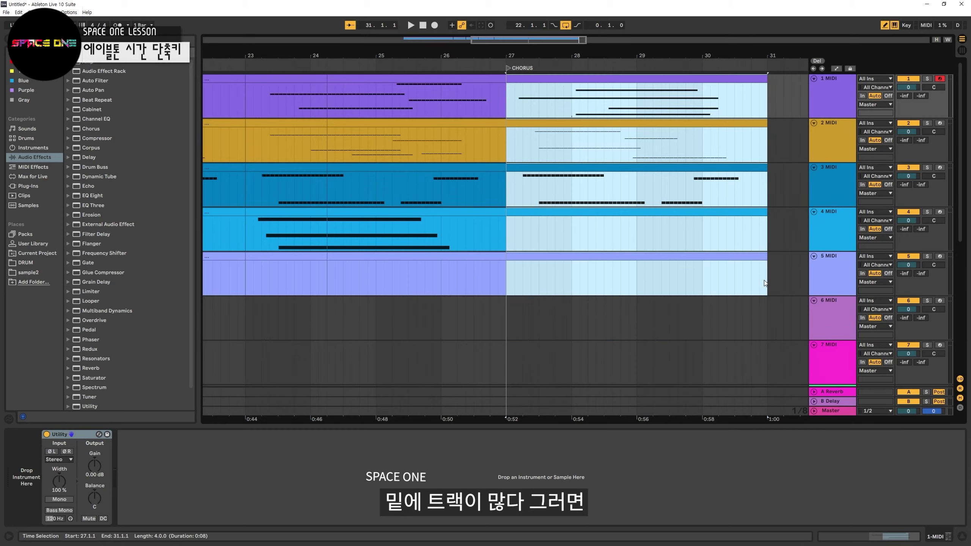
left_click_drag(514, 80, 579, 82)
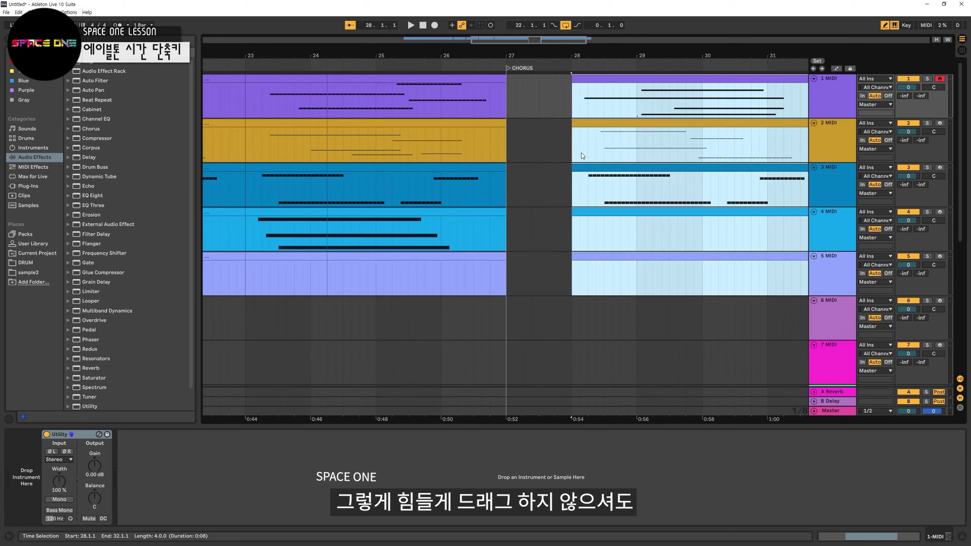
key("ctrl+z")
Insert one bar of silence from 27.1.1 to 28.1.1 across all tracks, based on a selection in the first MIDI track.
left_click(540, 101)
left_click_drag(506, 102, 571, 106)
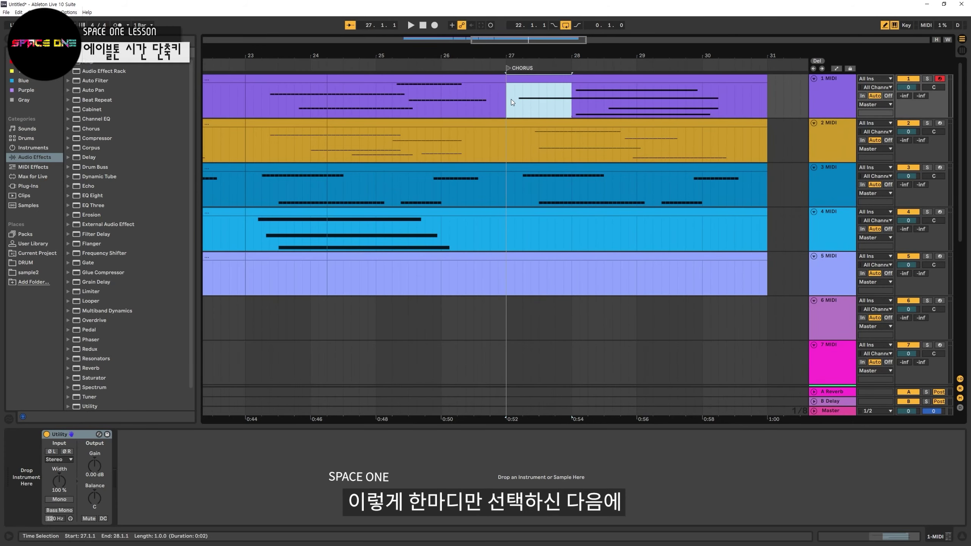
key("ctrl+i")
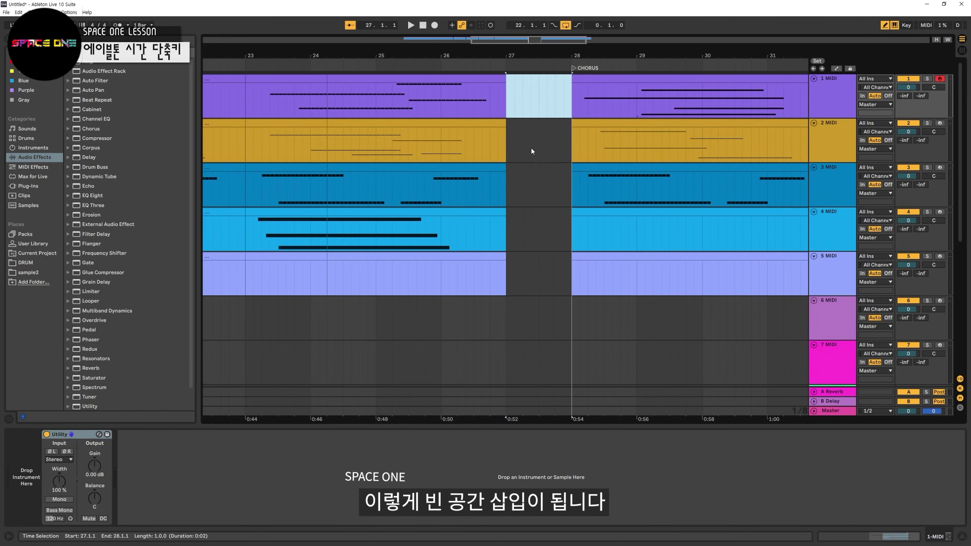
Use Duplicate Time three times on the section from 21.1.1 to 24.2.1, selected in the first MIDI track.
left_click(539, 94)
key("minus")
key("minus")
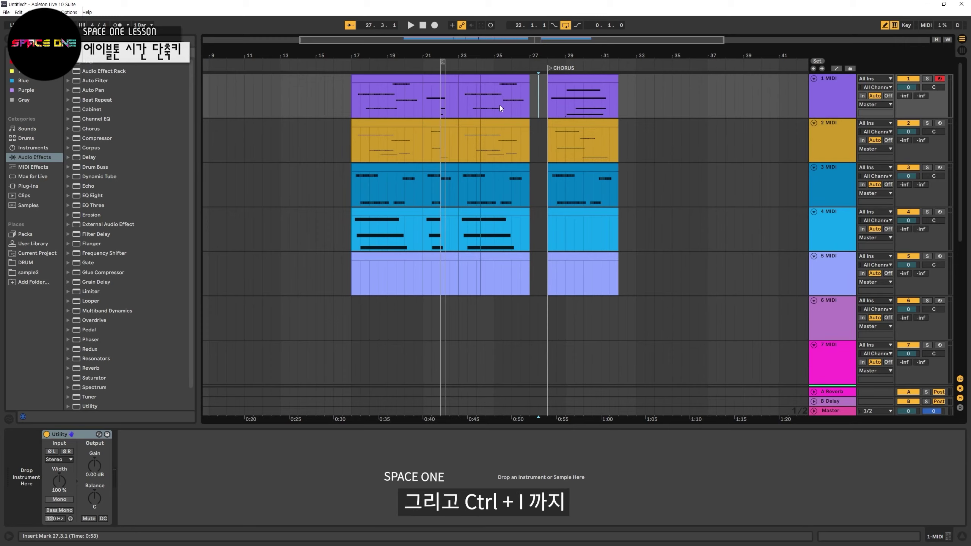
left_click_drag(425, 82, 473, 88)
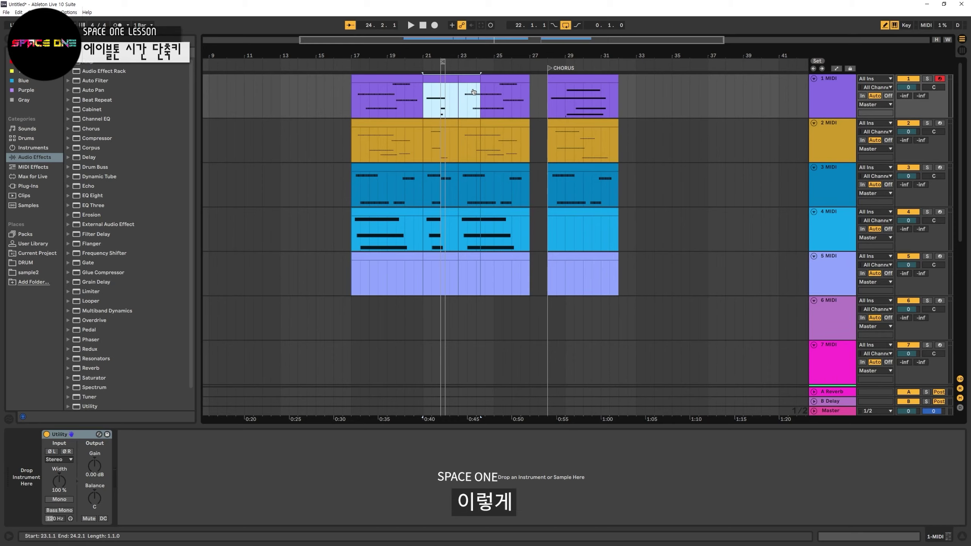
key("ctrl+shift+d")
key("ctrl+shift+d")
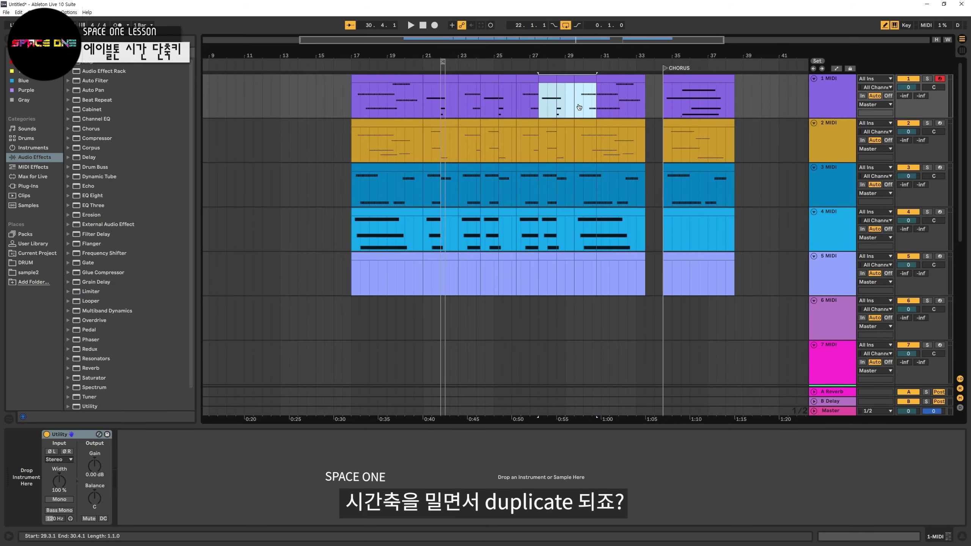
key("ctrl+shift+d")
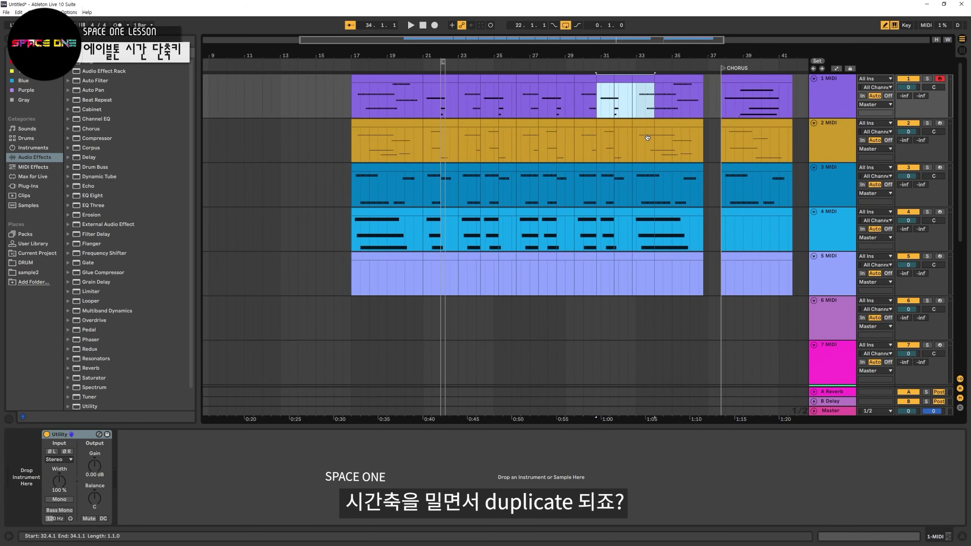
Undo the last two time duplications, keeping one duplicated section.
key("ctrl+z")
key("ctrl+z")
key("ctrl+z")
key("ctrl+z")
key("ctrl+z")
left_click(547, 107)
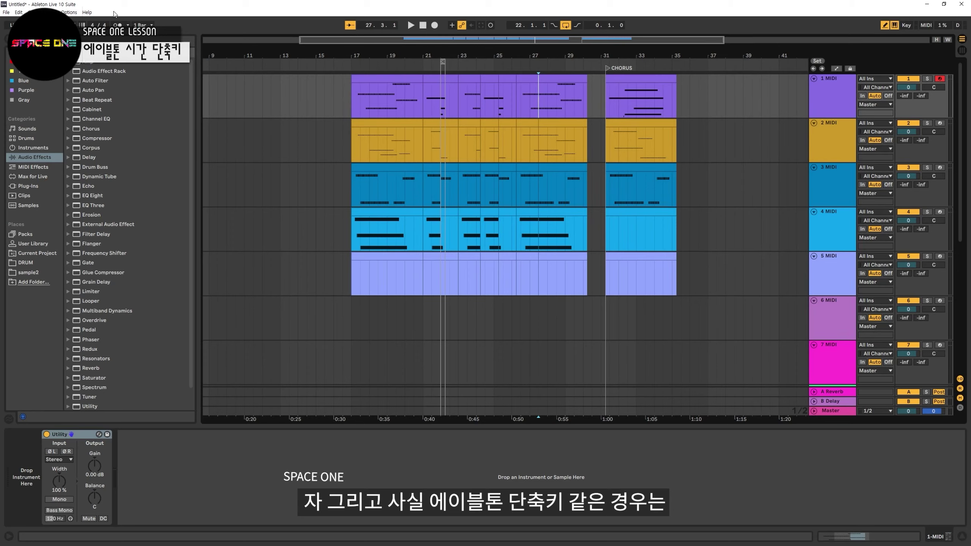
left_click(87, 12)
mouse_move(69, 12)
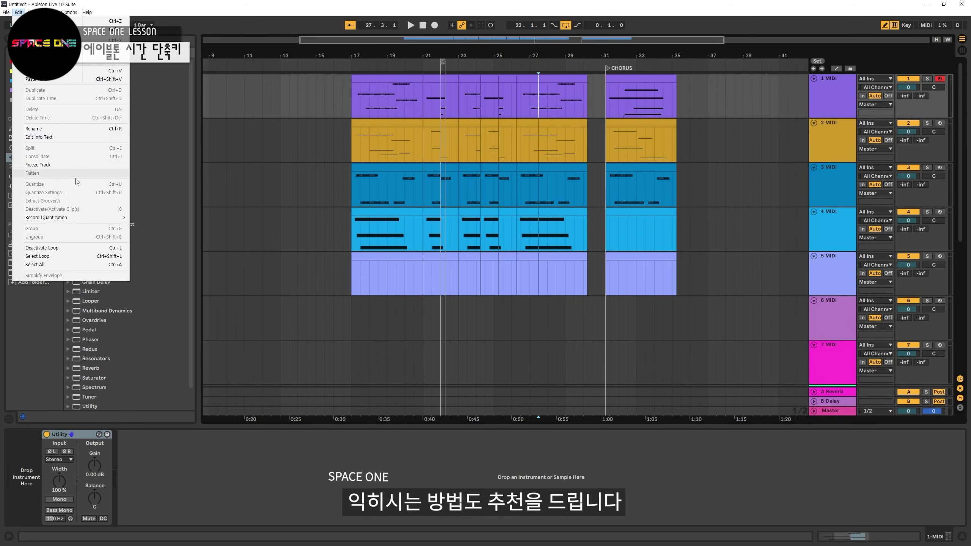
left_click(348, 144)
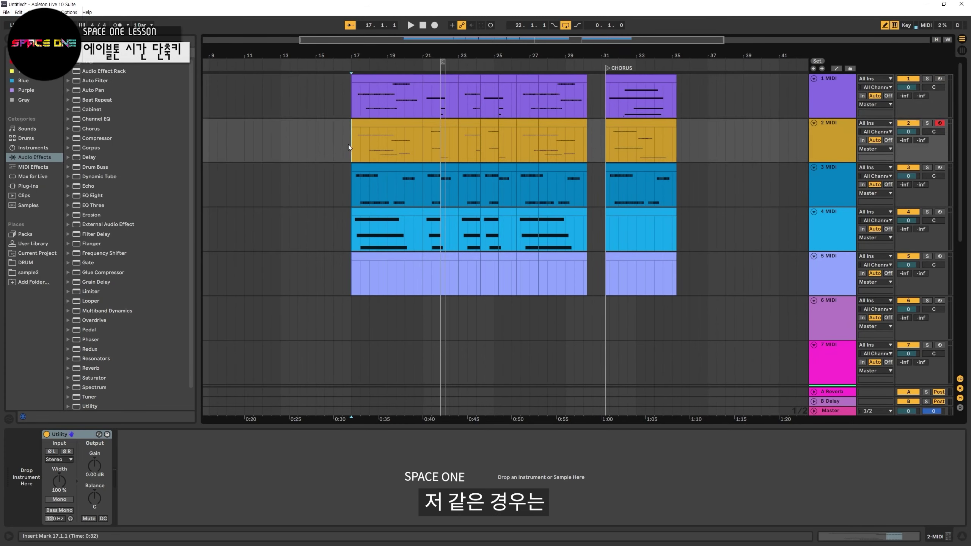
left_click(5, 12)
mouse_move(15, 14)
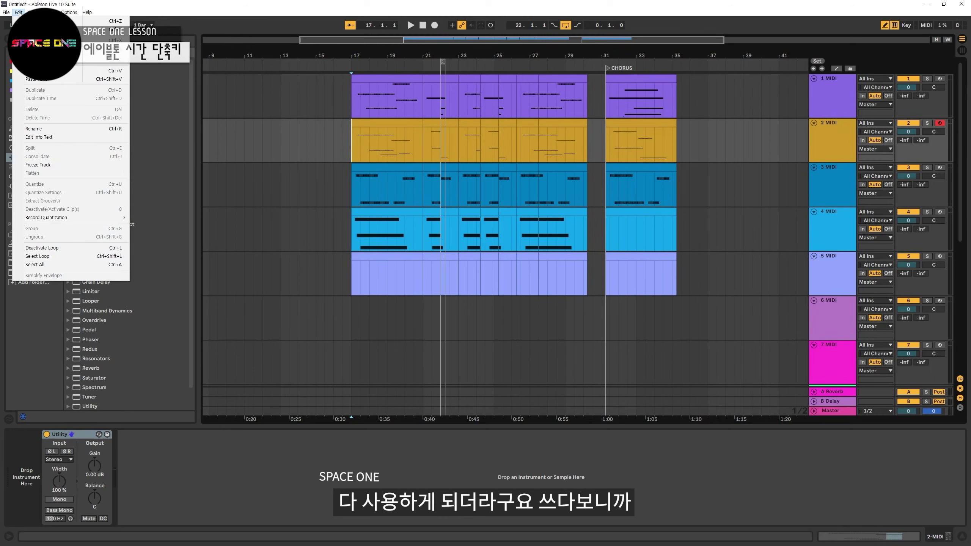
mouse_move(50, 12)
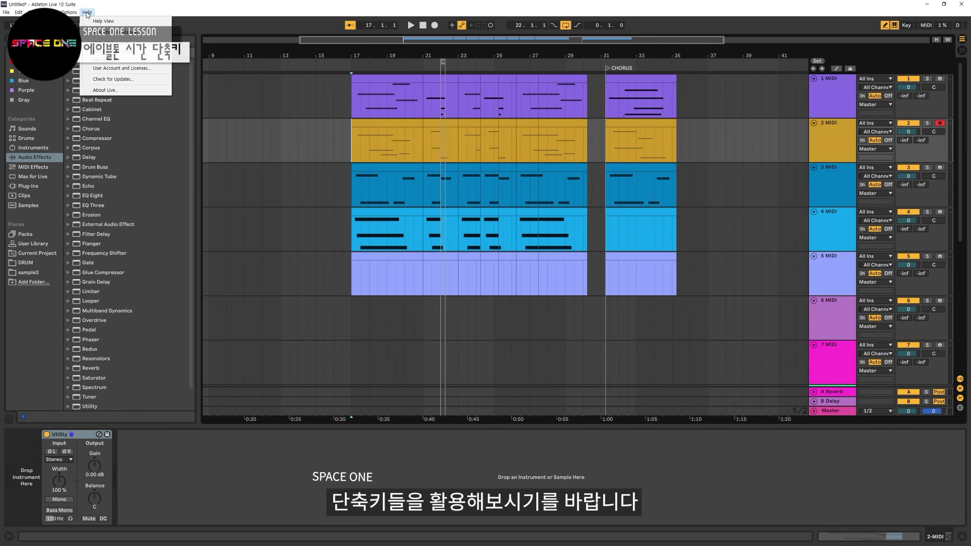
left_click(400, 141)
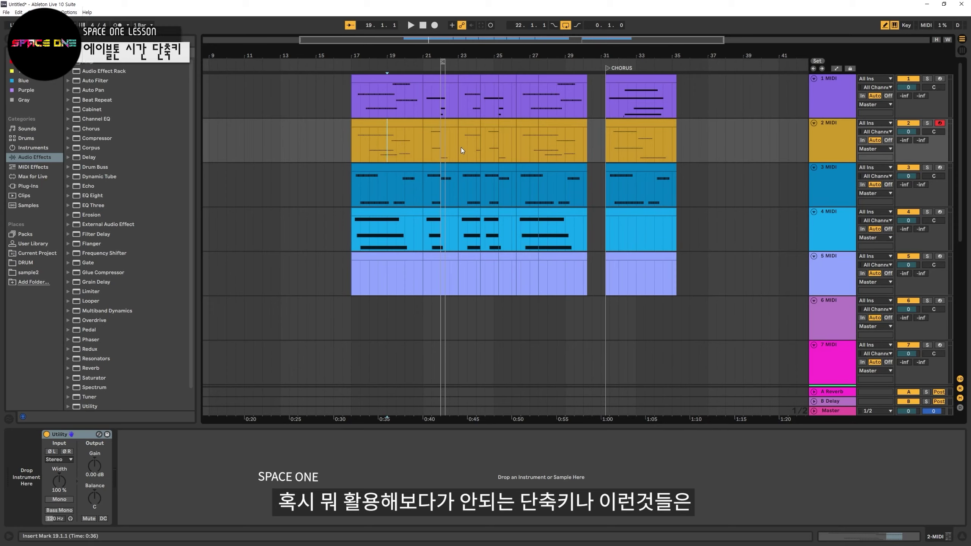
left_click(497, 144)
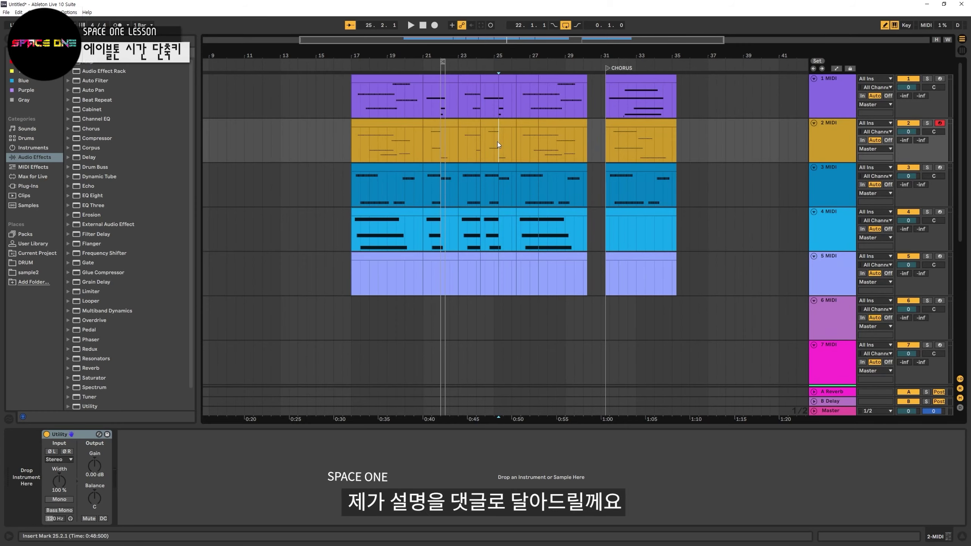
left_click(544, 145)
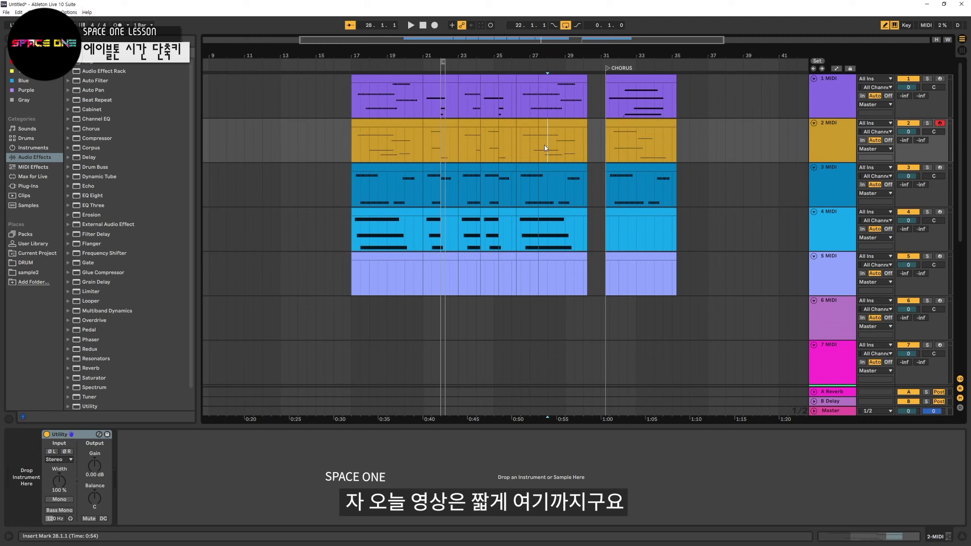